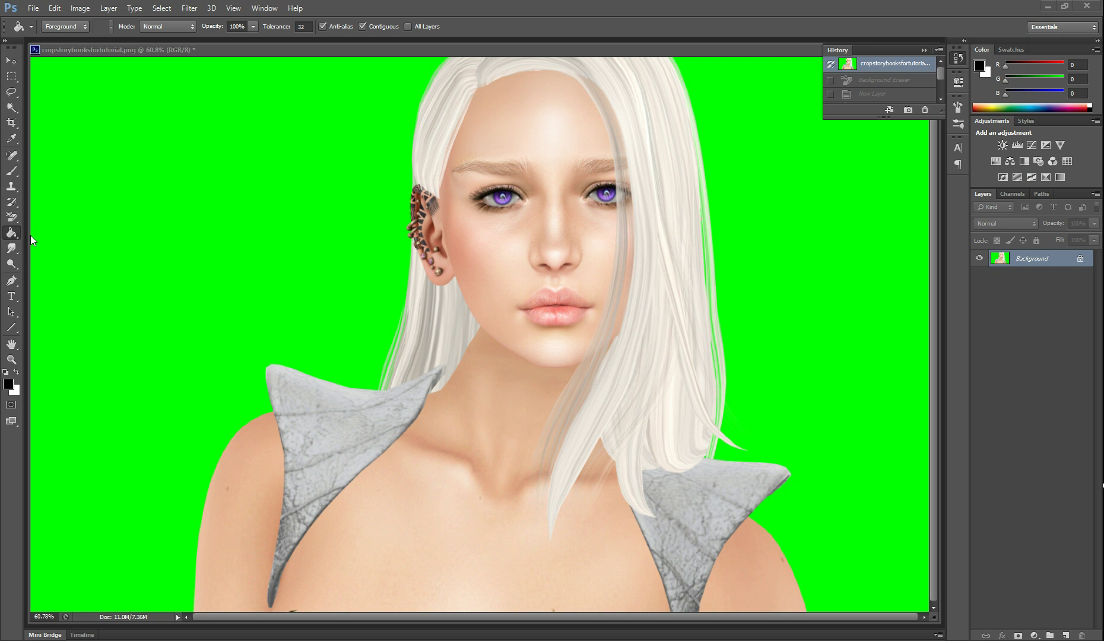
- Erase the green screen around the portrait with the Background Eraser (Discontiguous, Tolerance 89%)
click(14, 215)
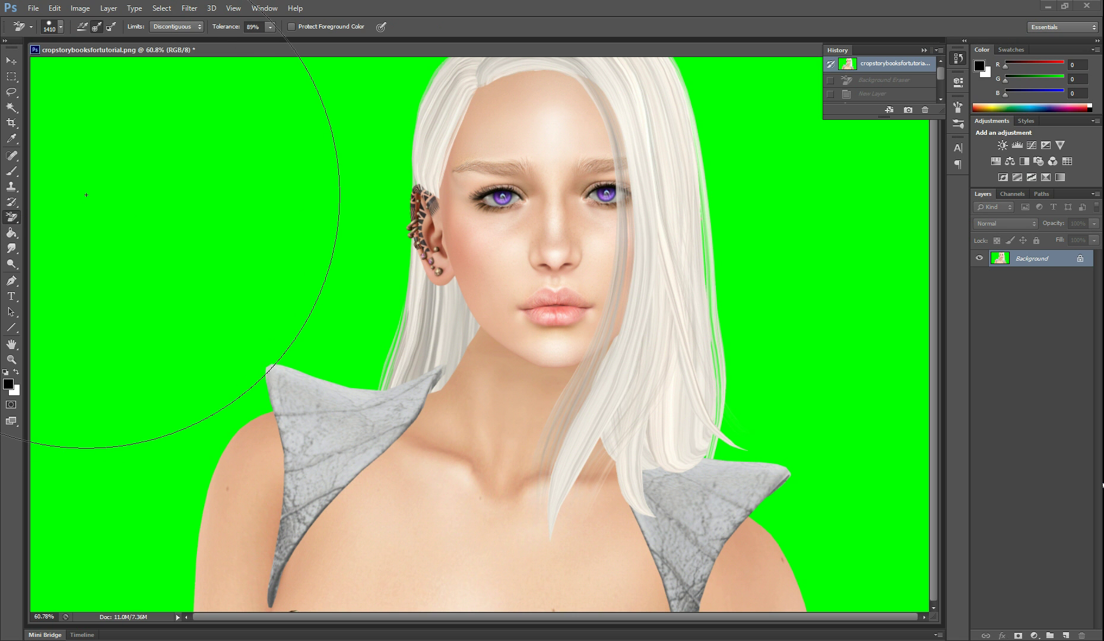
mouse_move(87, 178)
mouse_down()
mouse_move(108, 136)
mouse_move(285, 52)
mouse_move(573, 2)
mouse_move(810, 25)
mouse_move(893, 270)
mouse_move(897, 471)
mouse_move(832, 507)
mouse_move(477, 524)
mouse_move(67, 589)
mouse_move(70, 474)
mouse_move(142, 332)
mouse_move(239, 238)
mouse_move(136, 338)
mouse_move(29, 260)
mouse_move(338, 99)
mouse_move(914, 196)
mouse_up()
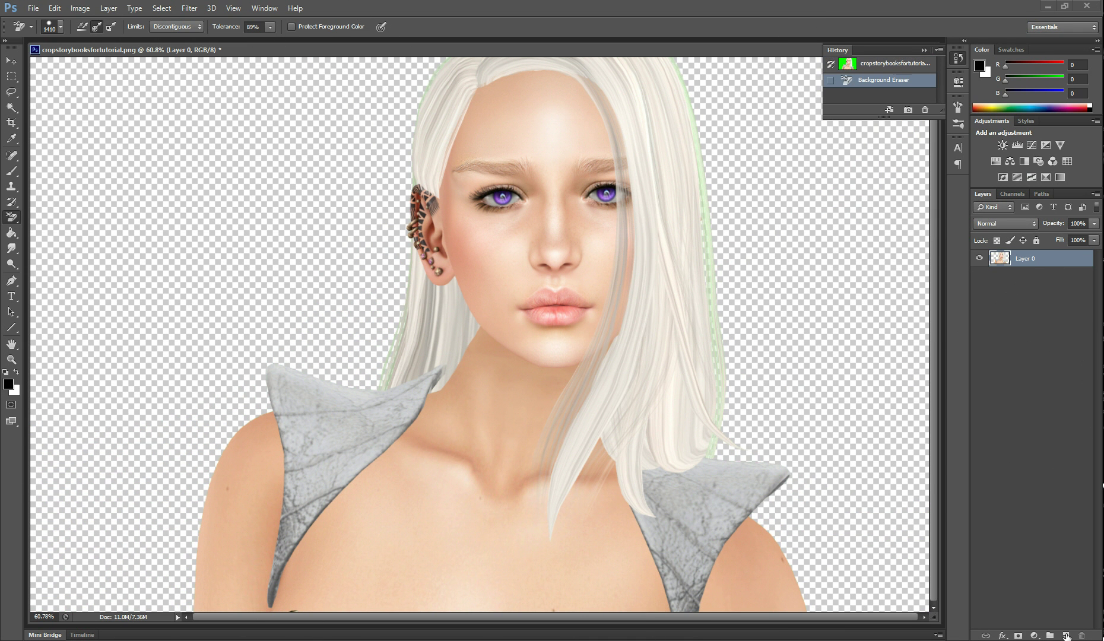
- Add a black-filled Layer 1 below the portrait and an empty Layer 2 above it
click(1066, 635)
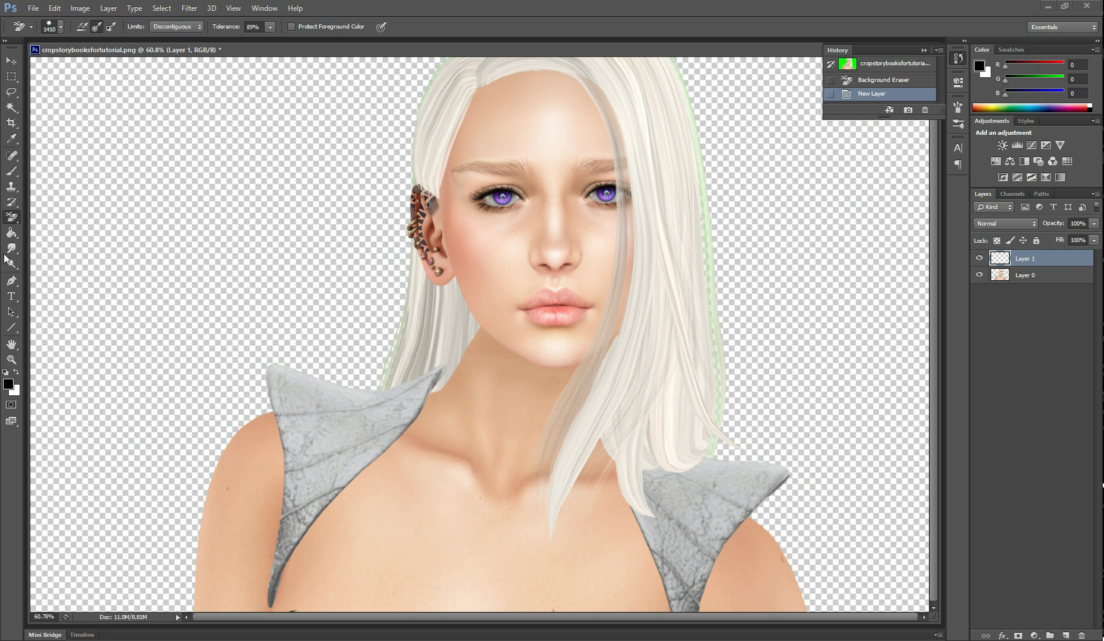
click(11, 233)
click(132, 206)
drag(1020, 261, 1024, 332)
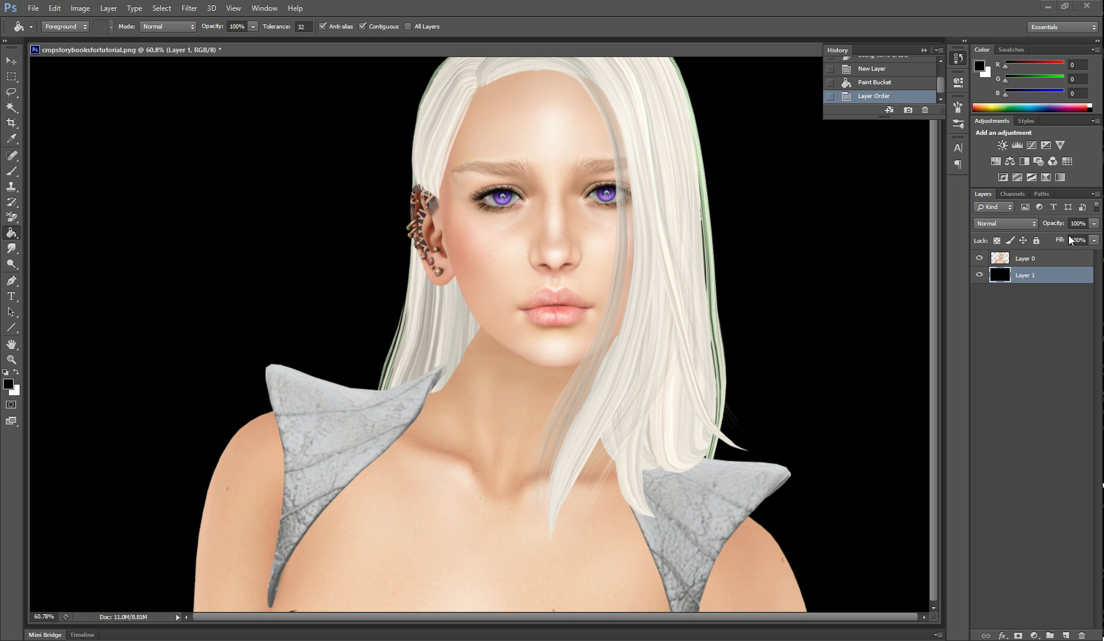
click(1064, 259)
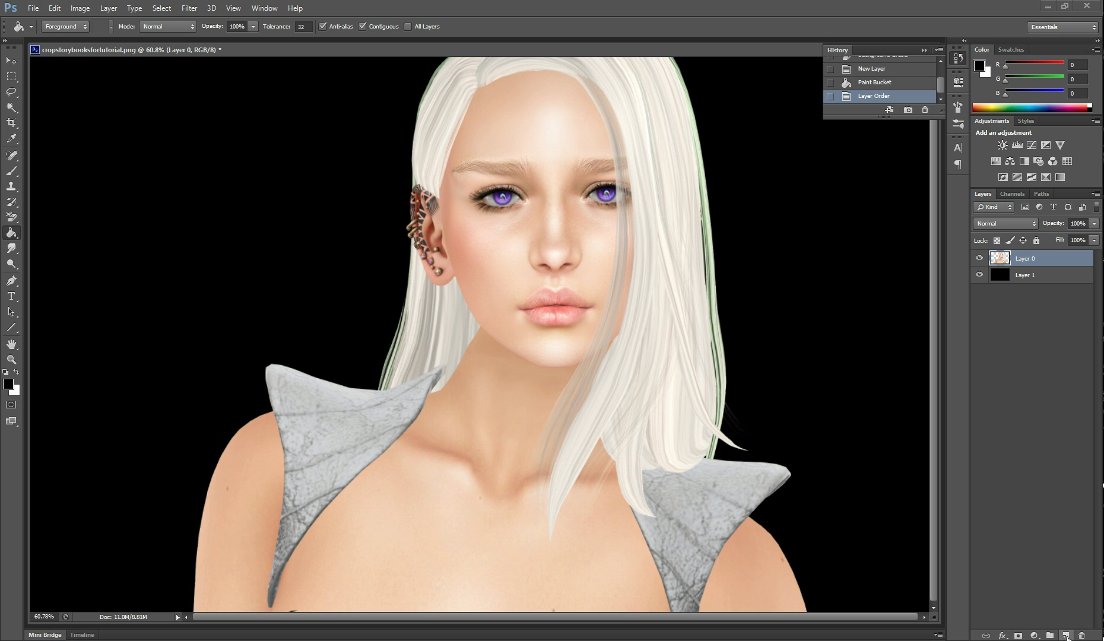
click(1066, 635)
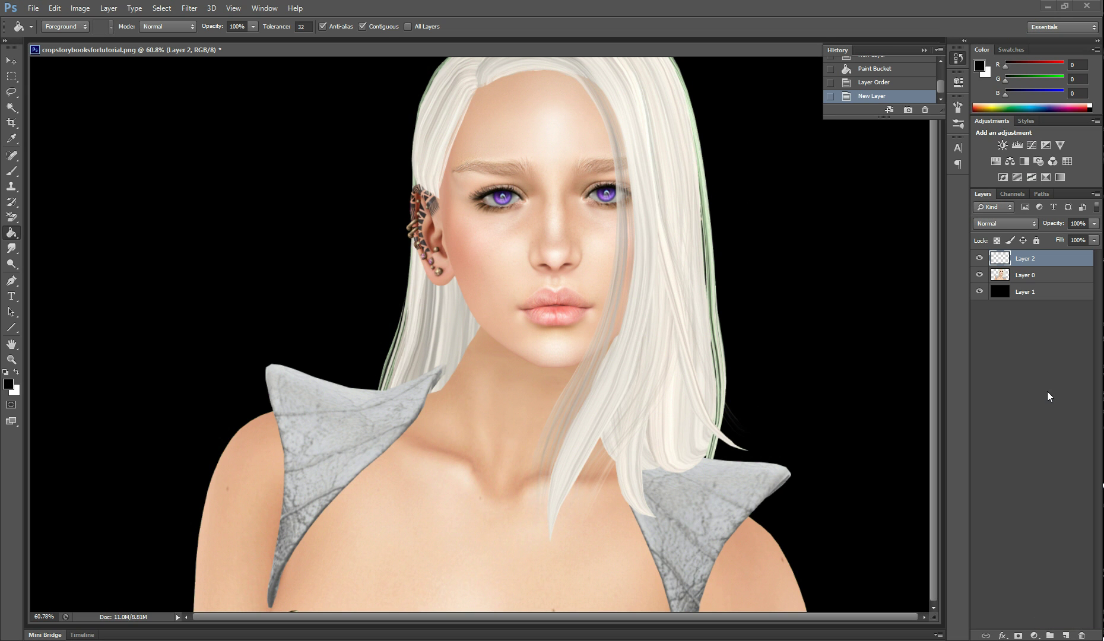
- Clip Layer 2 to the portrait layer, then test a white brush stroke and undo it
right_click(1067, 259)
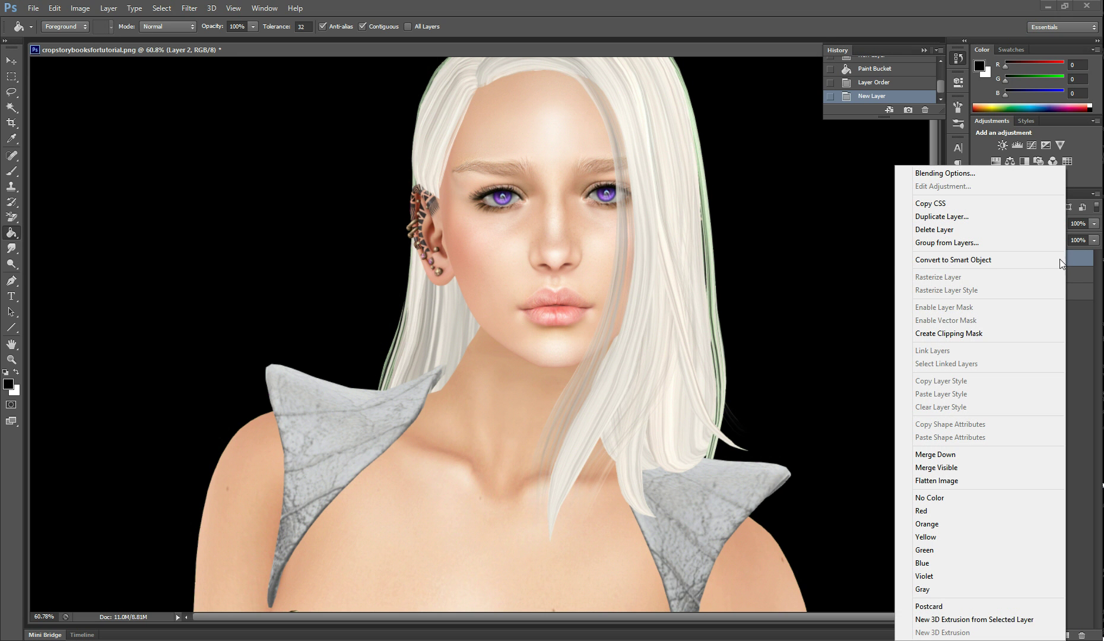
click(950, 336)
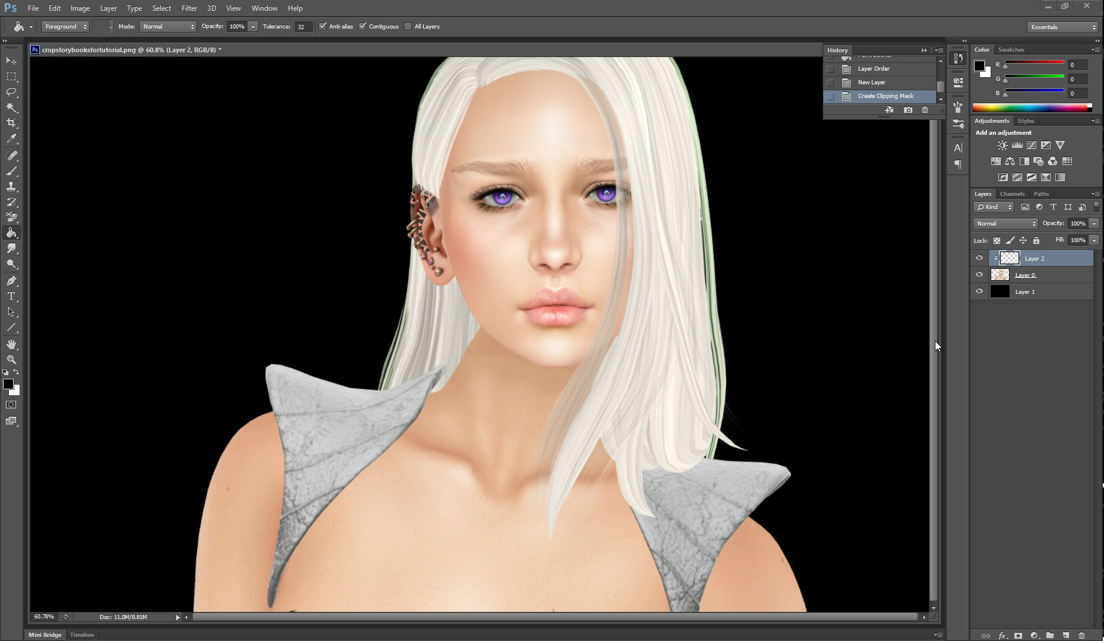
click(16, 372)
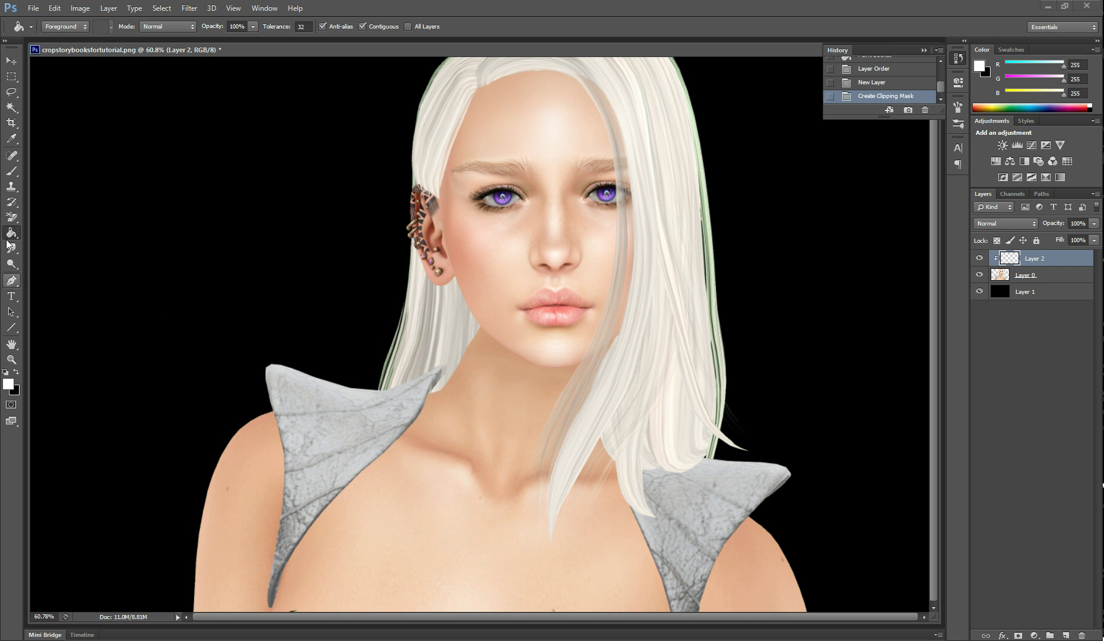
click(11, 171)
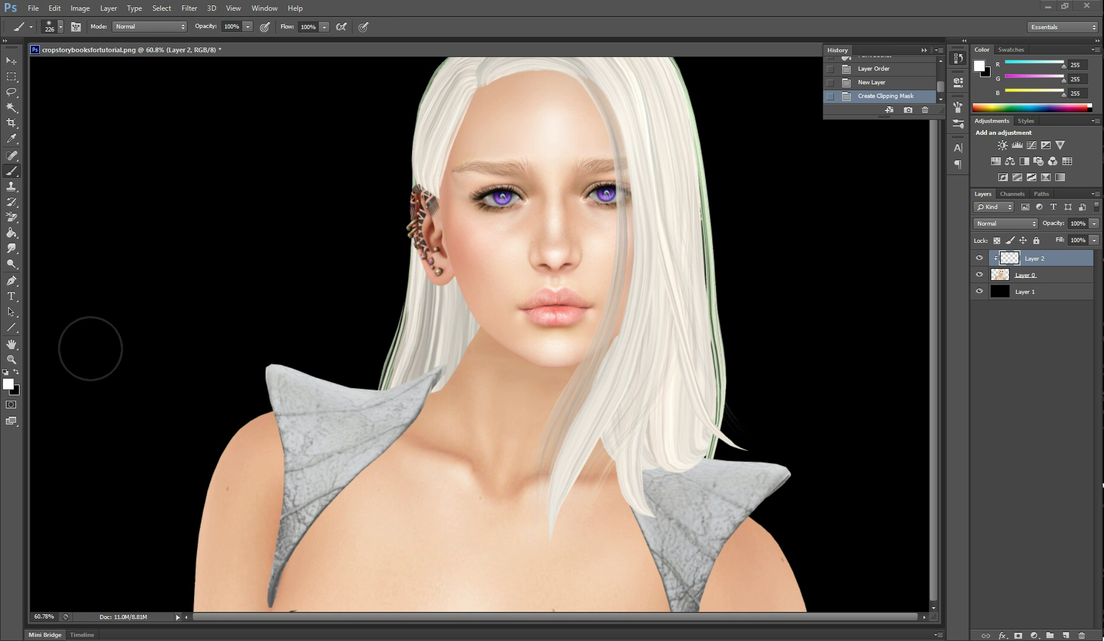
drag(380, 255, 843, 166)
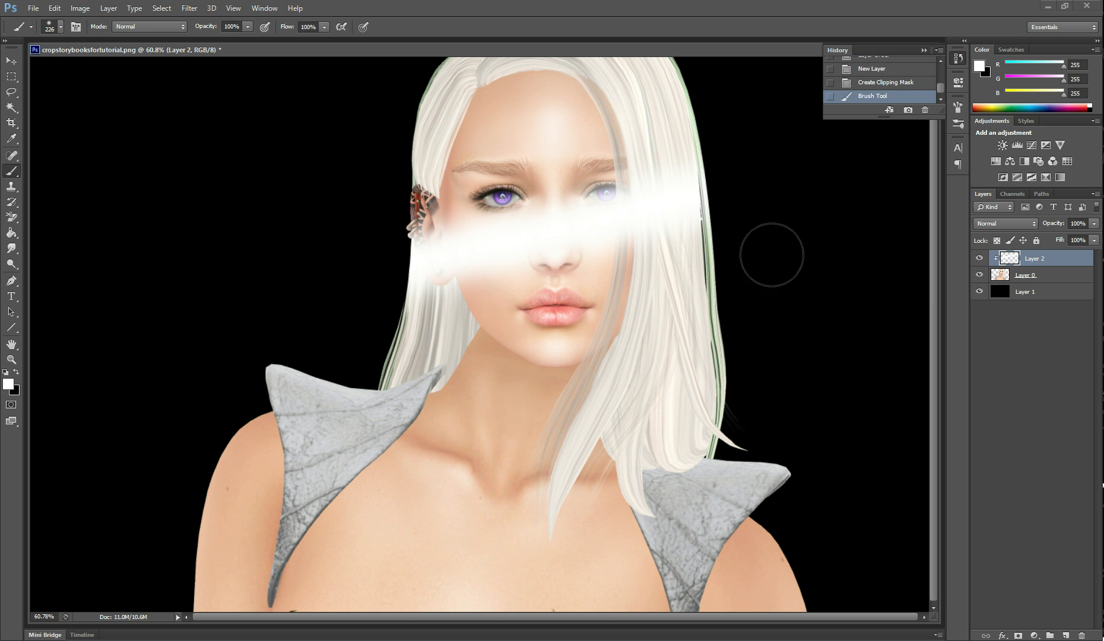
click(887, 84)
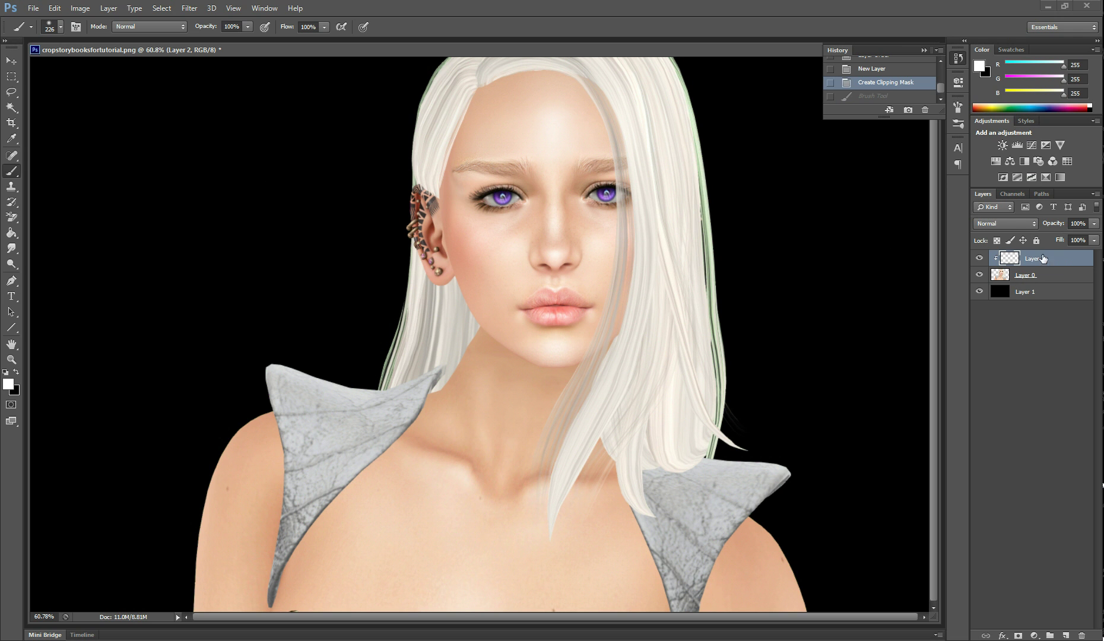
- Set Layer 2 to Hue blend mode and sample the hair's cream colour (RGB 225, 219, 212)
click(1013, 223)
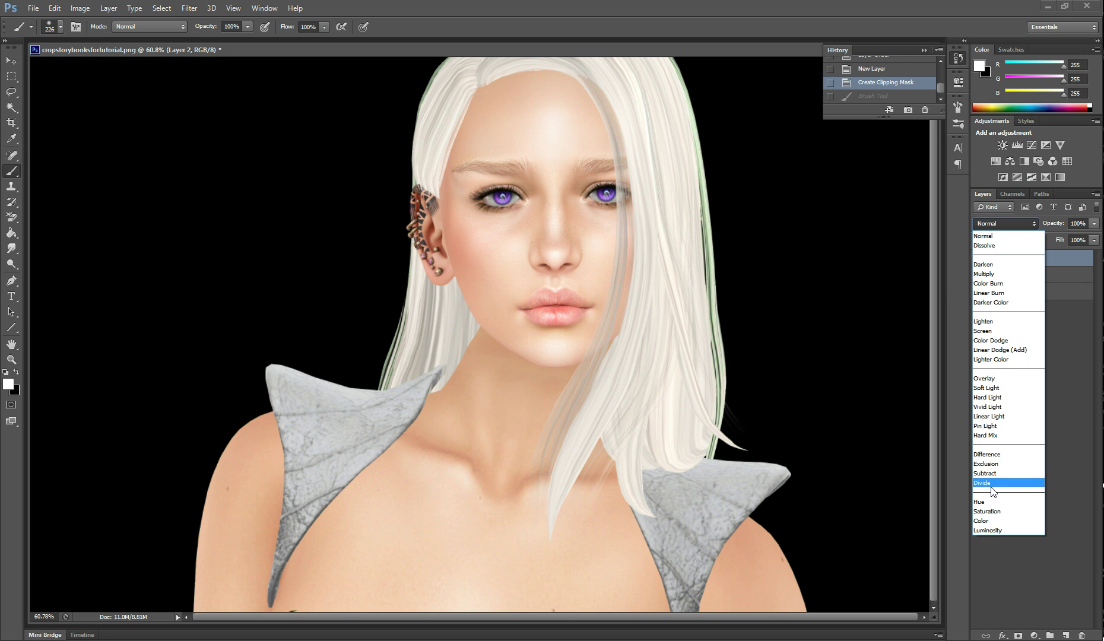
click(987, 504)
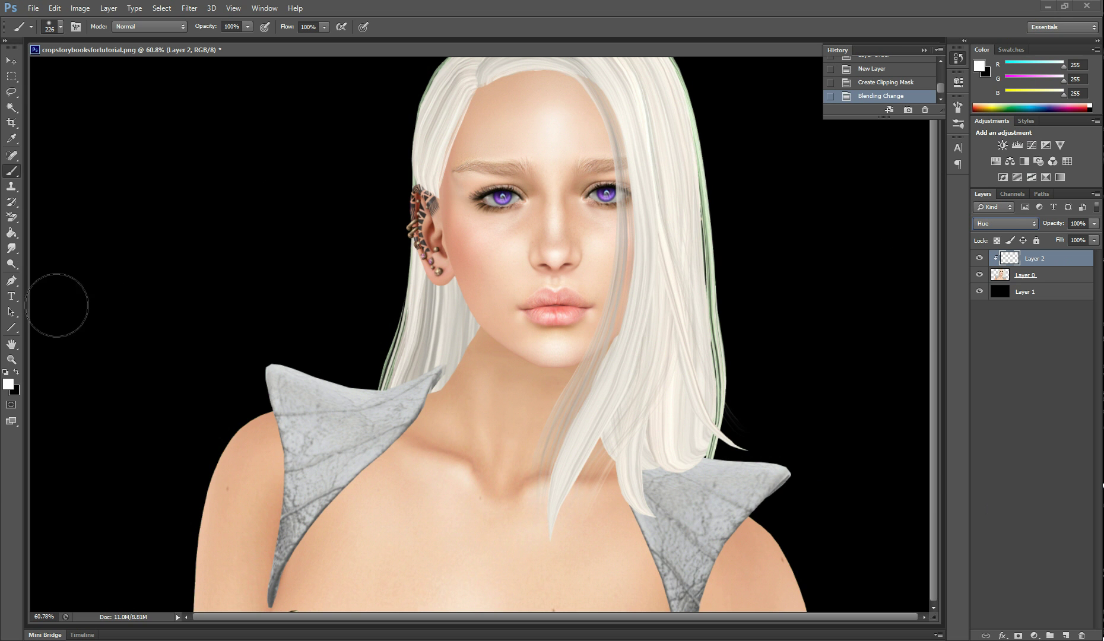
click(12, 138)
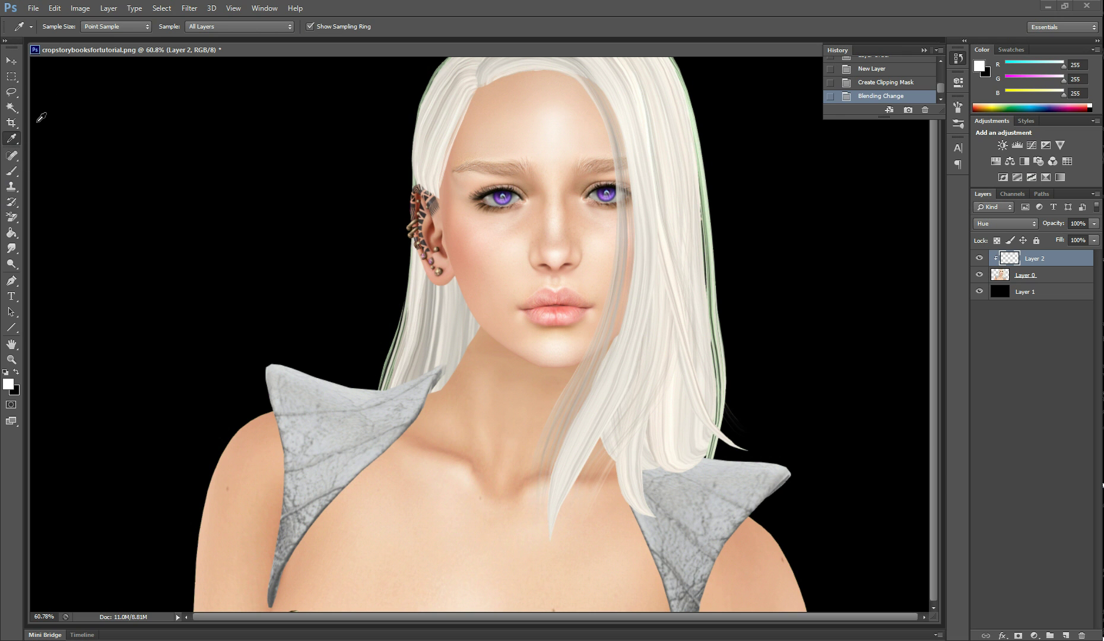
click(658, 173)
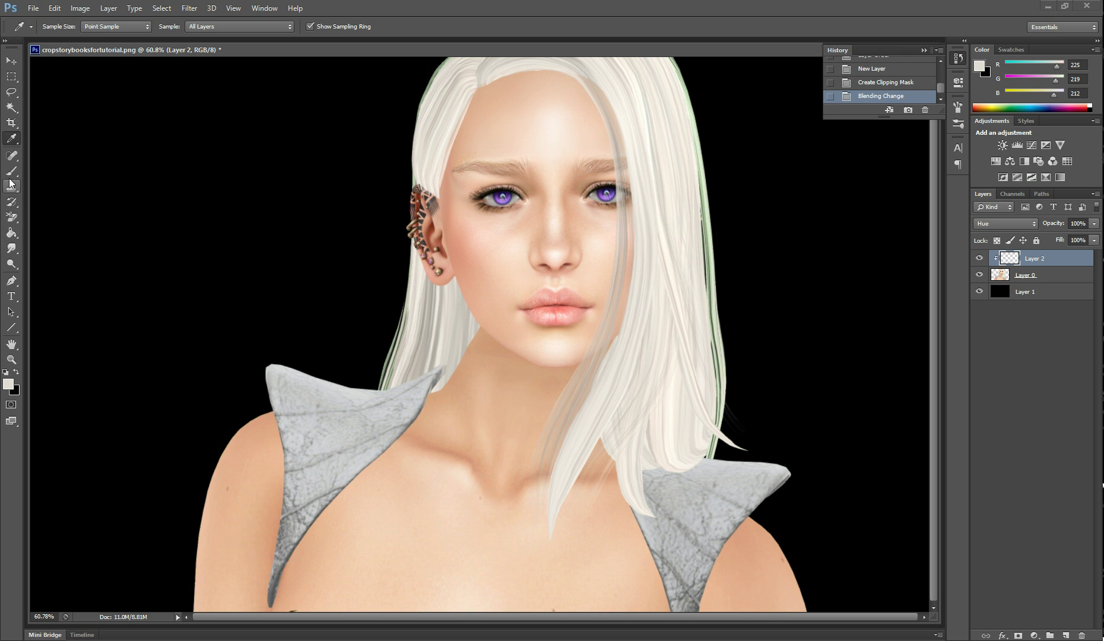
- Select the Brush tool and check its size and hardness settings
click(11, 155)
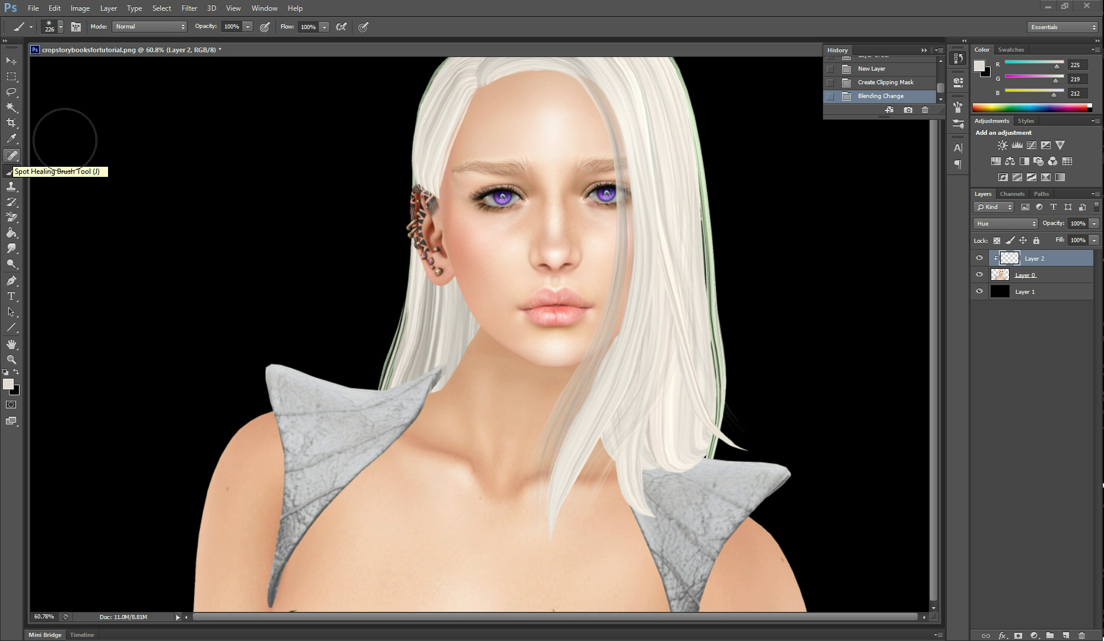
click(61, 27)
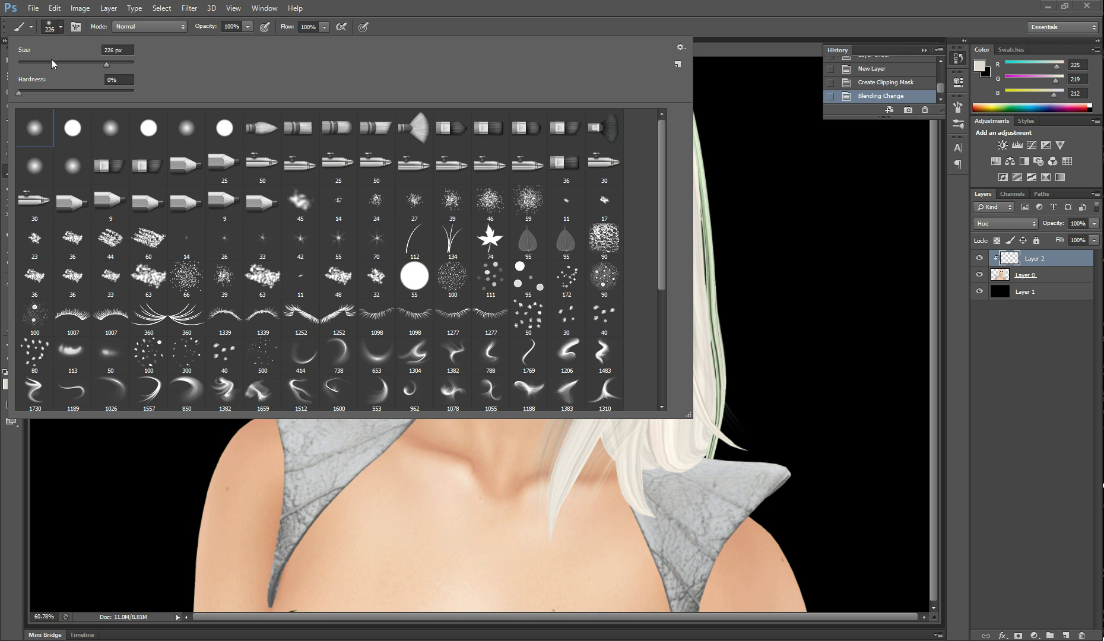
click(62, 26)
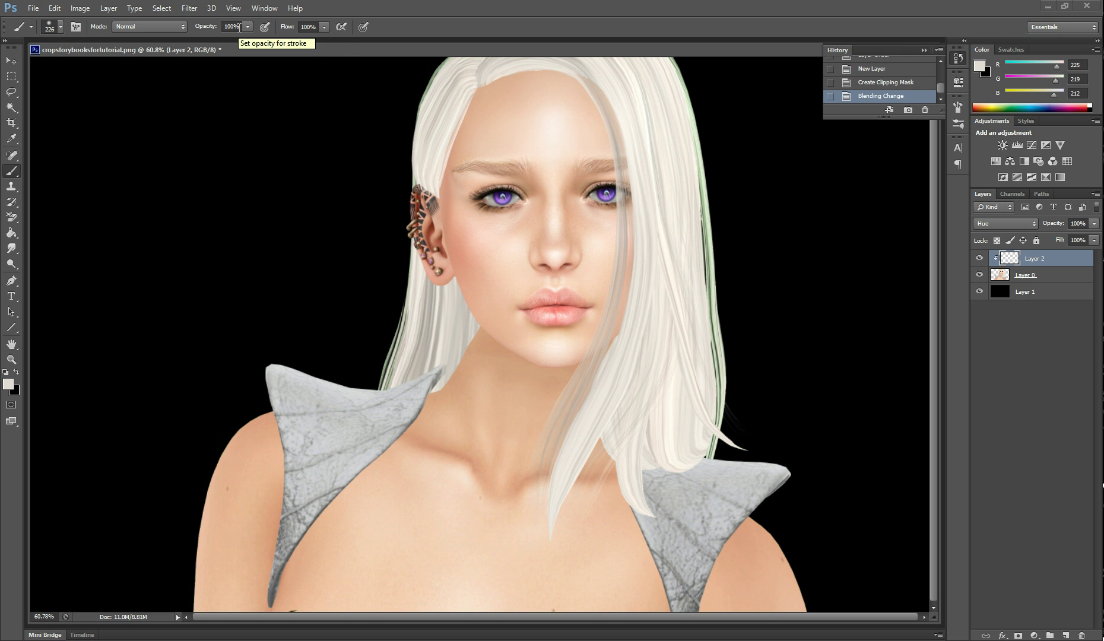
- Paint cream over the right and left hair edges, then compare before and after in History
mouse_move(676, 71)
mouse_down()
mouse_move(706, 176)
mouse_move(722, 429)
mouse_up()
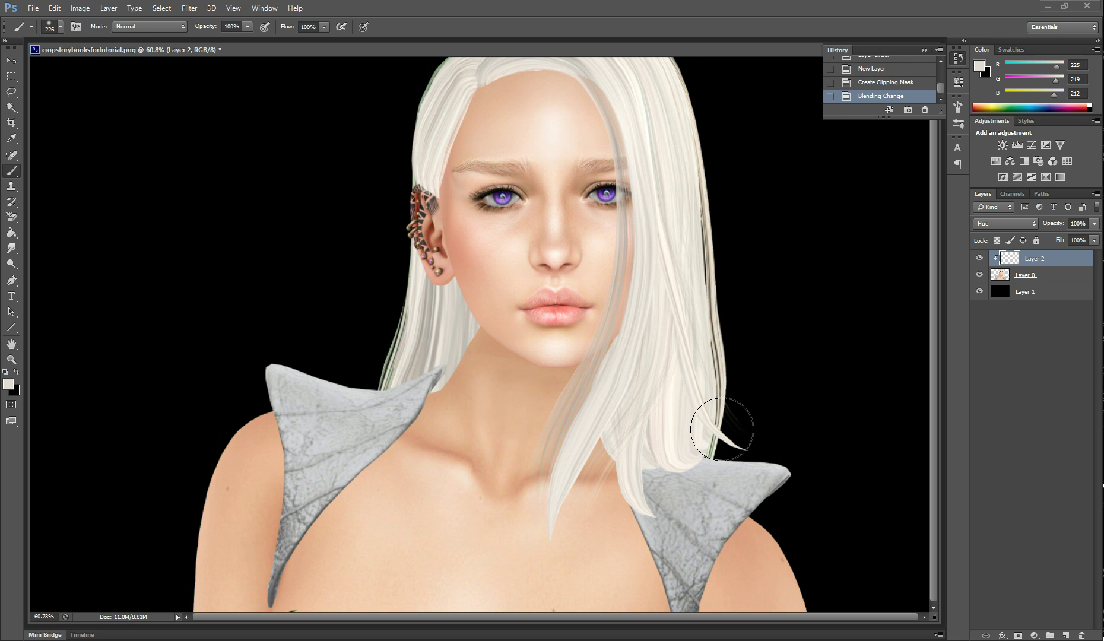
mouse_move(380, 359)
mouse_down()
mouse_move(407, 123)
mouse_move(438, 66)
mouse_move(454, 61)
mouse_up()
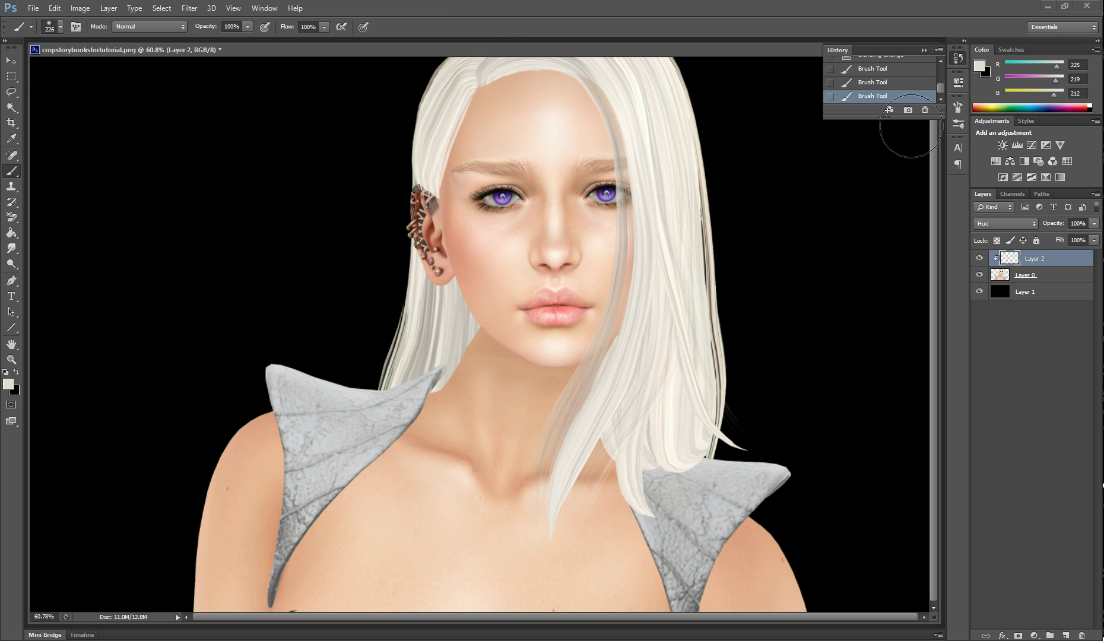
scroll(912, 73, up, 1)
click(912, 73)
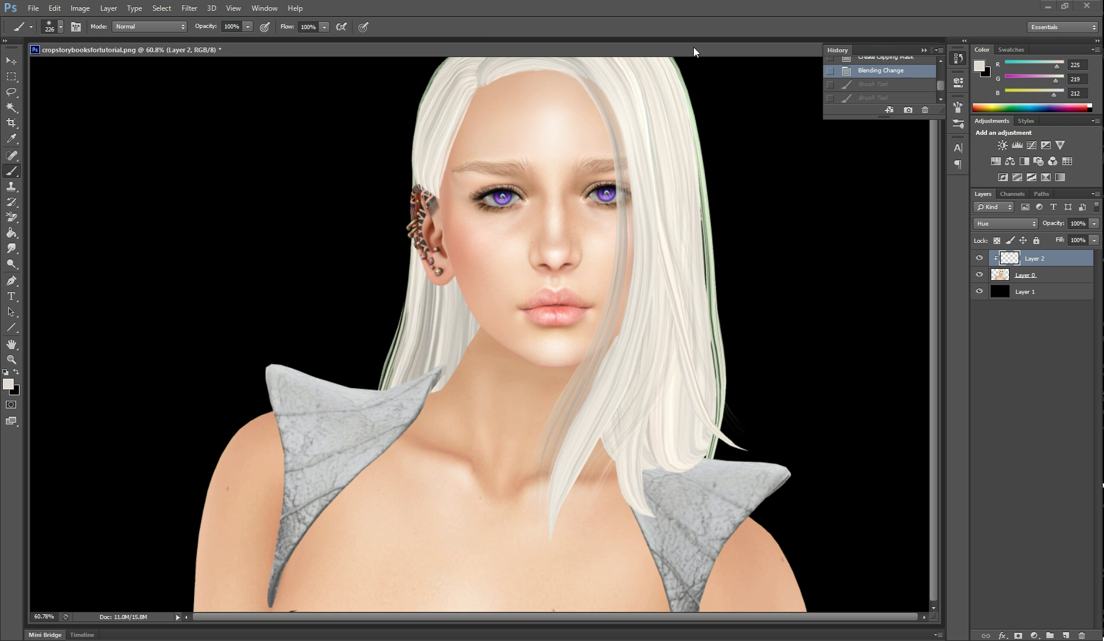
scroll(893, 89, down, 1)
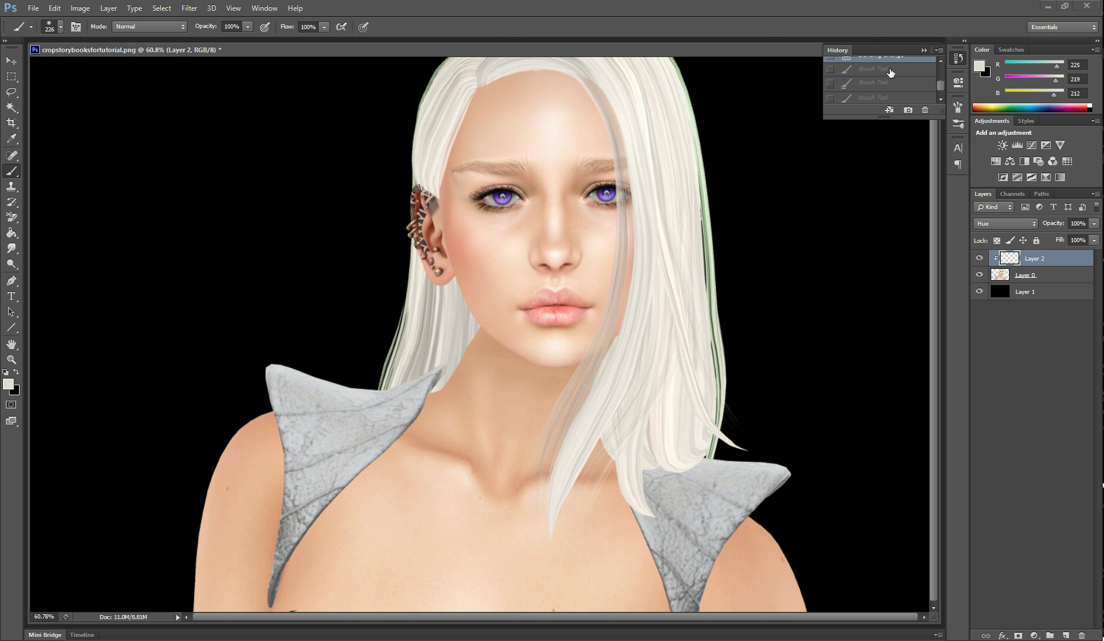
click(889, 101)
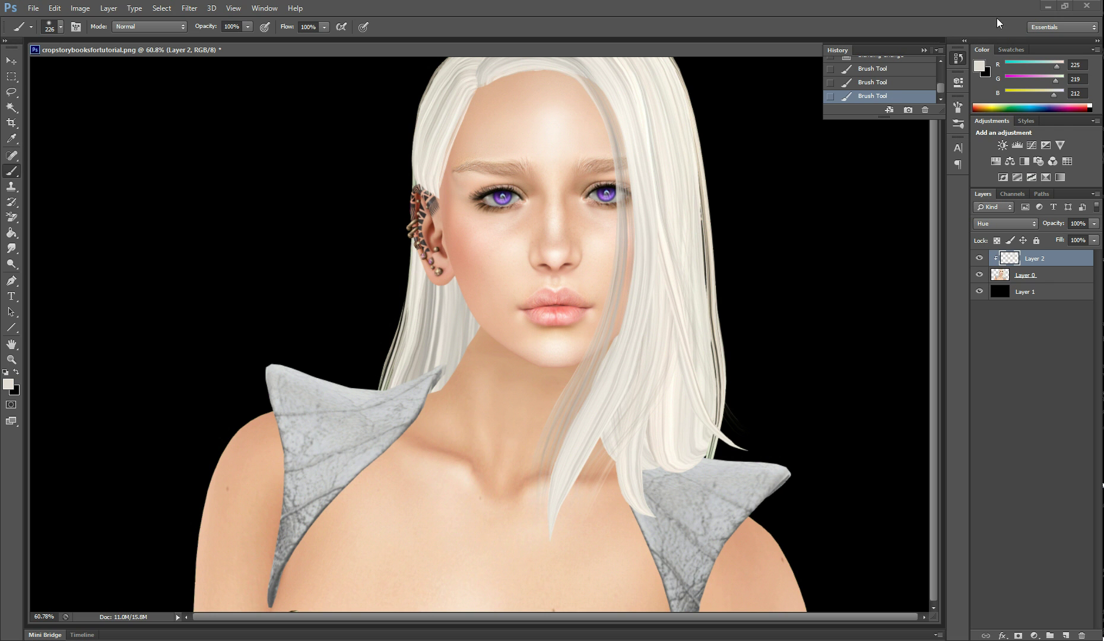
- Merge Layer 2 down into Layer 0, then compare against the pre-painting state in History
right_click(1054, 264)
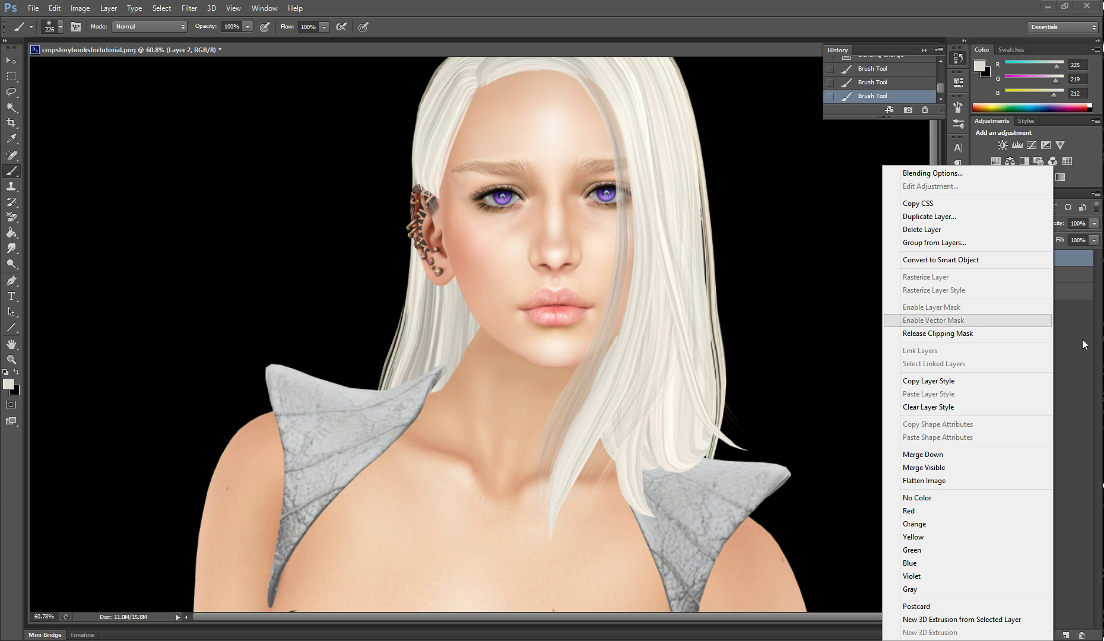
click(988, 453)
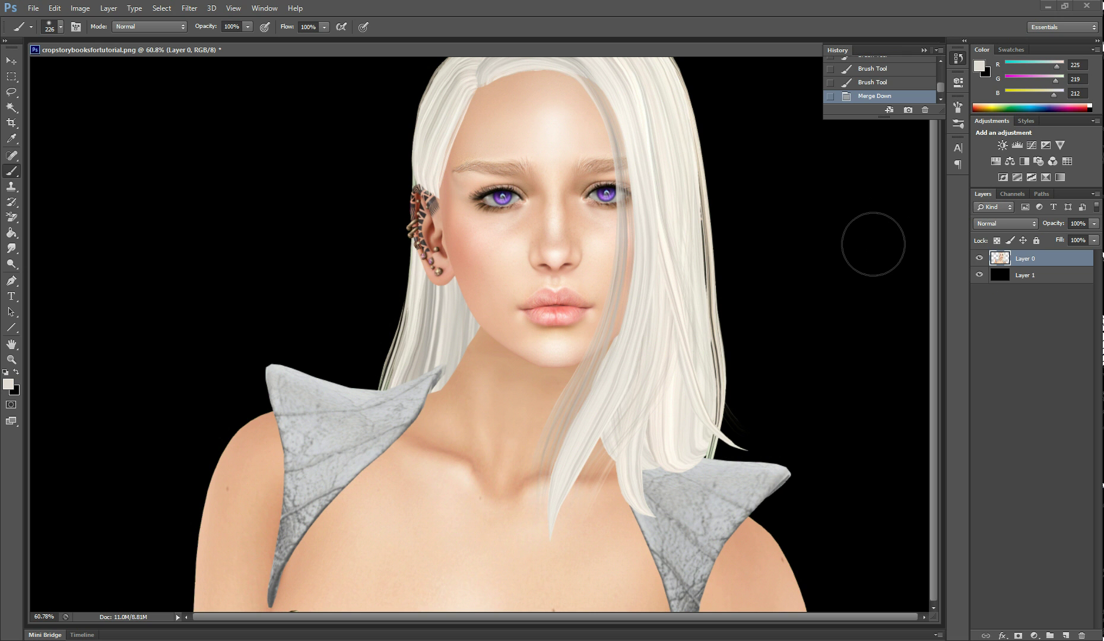
scroll(881, 87, up, 2)
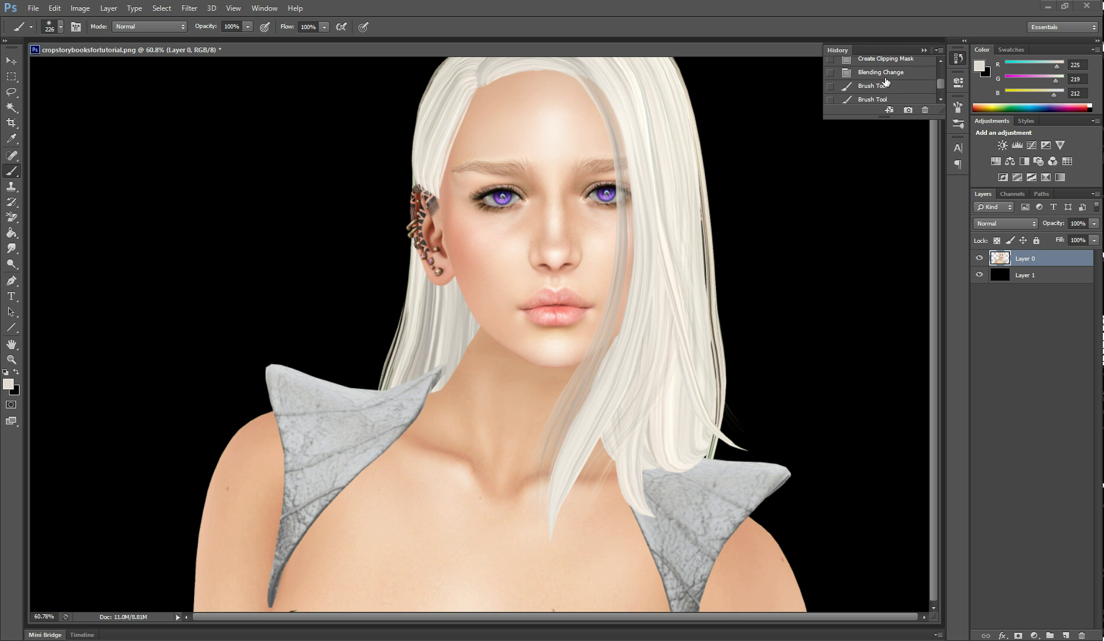
click(886, 73)
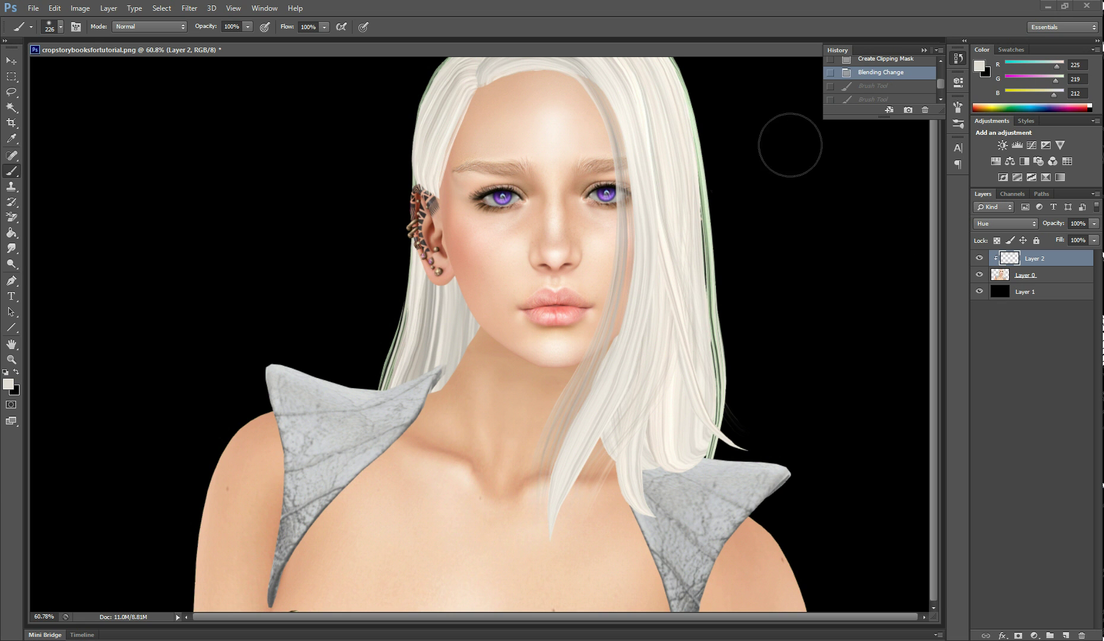
scroll(908, 88, down, 1)
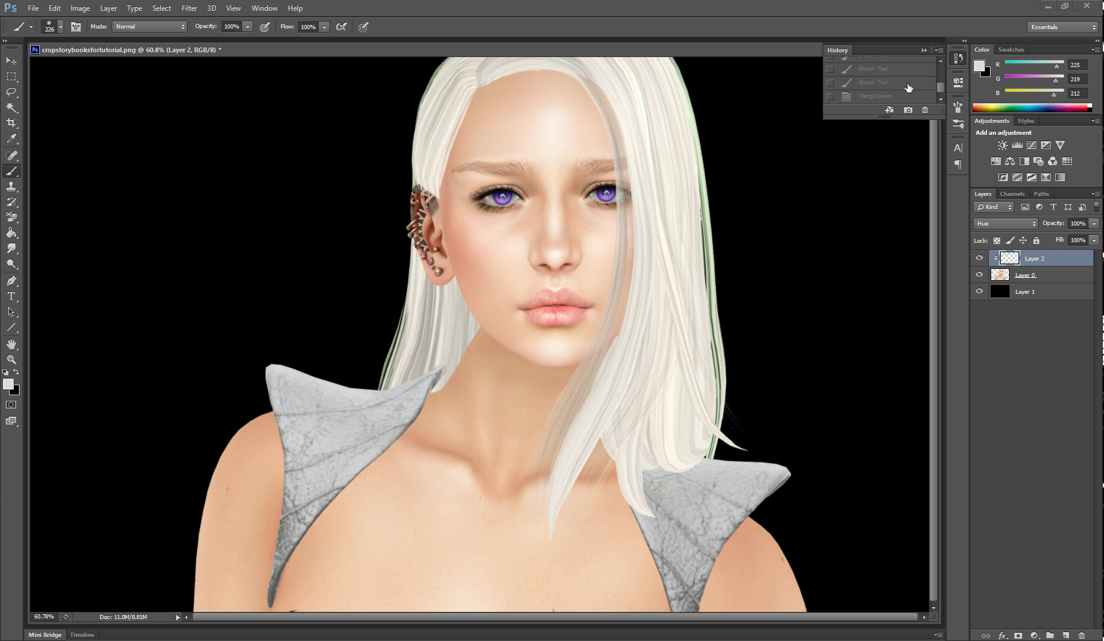
click(903, 101)
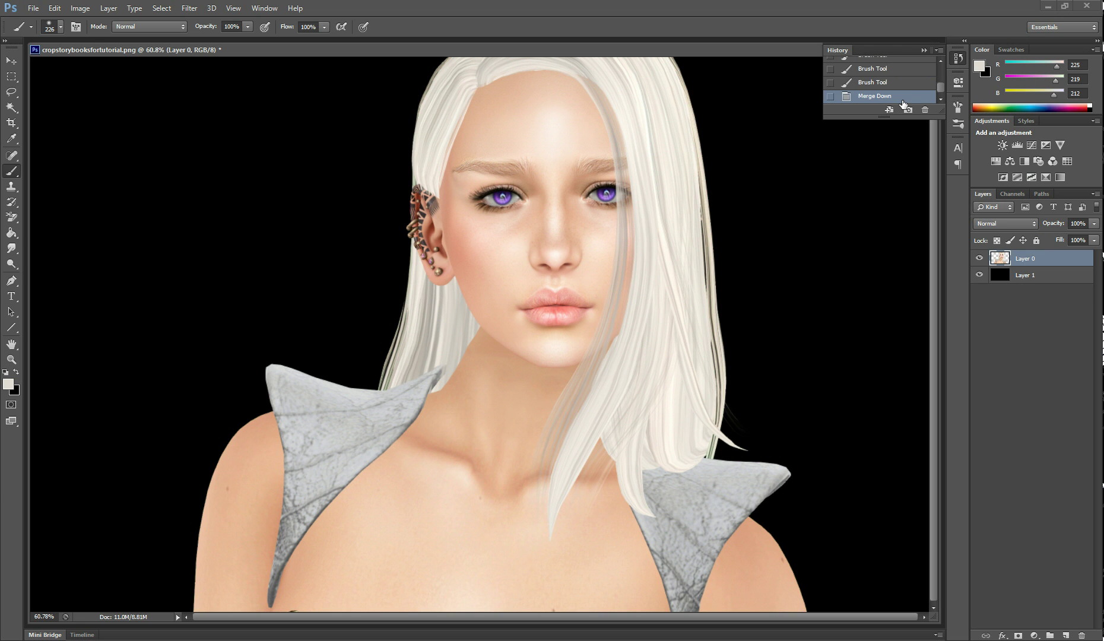